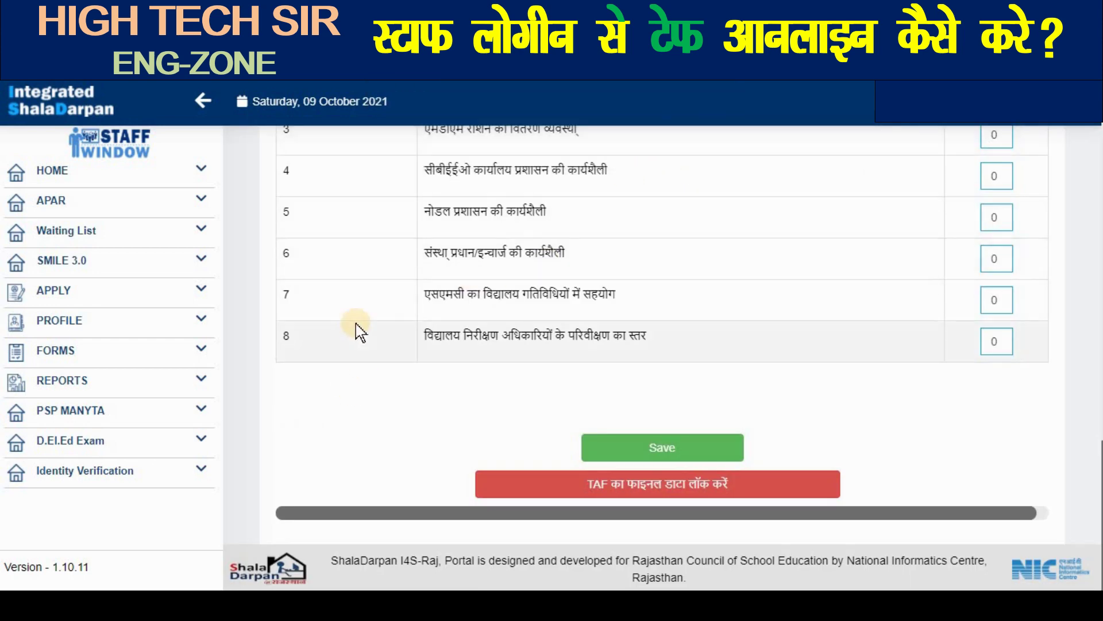
Step: Open part 3/4 (भाग 3/4) of the TAF form
scroll(358, 326, up, 10)
scroll(358, 325, up, 5)
click(396, 371)
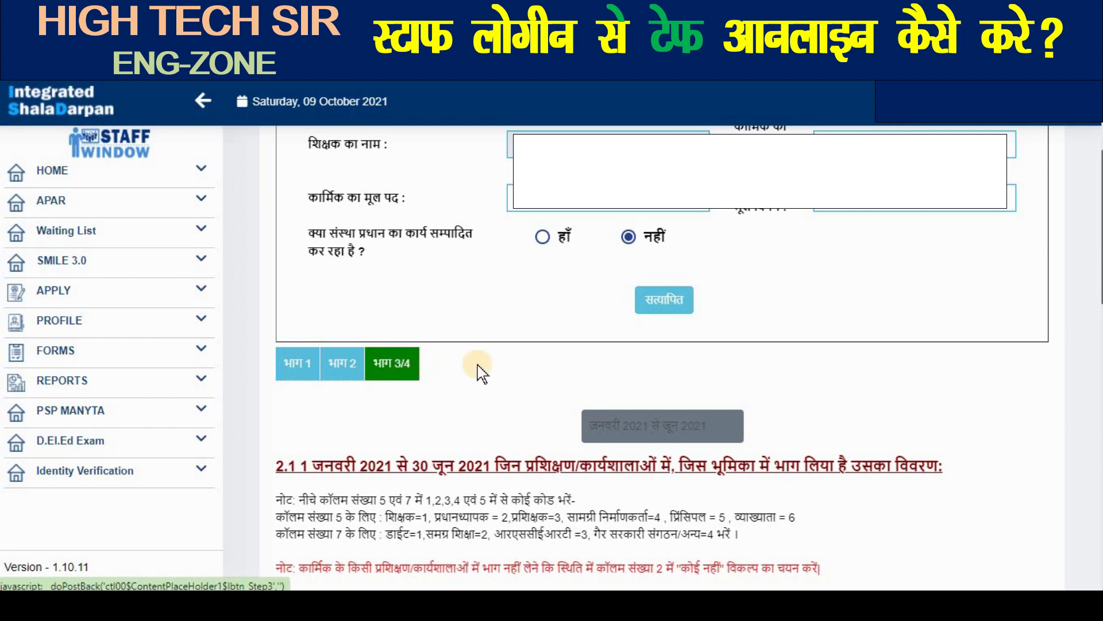
Step: Read the section 2.1 training heading for 1 January to 30 June 2021 and the code notes for columns 5 and 7
scroll(419, 281, down, 3)
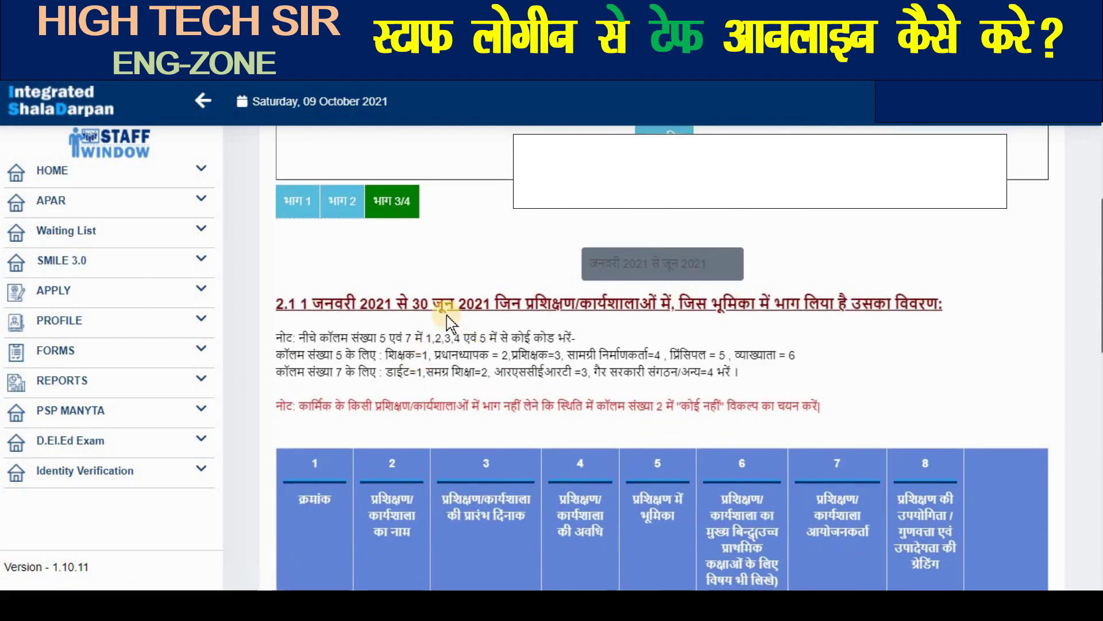
click(276, 304)
drag(277, 308, 404, 302)
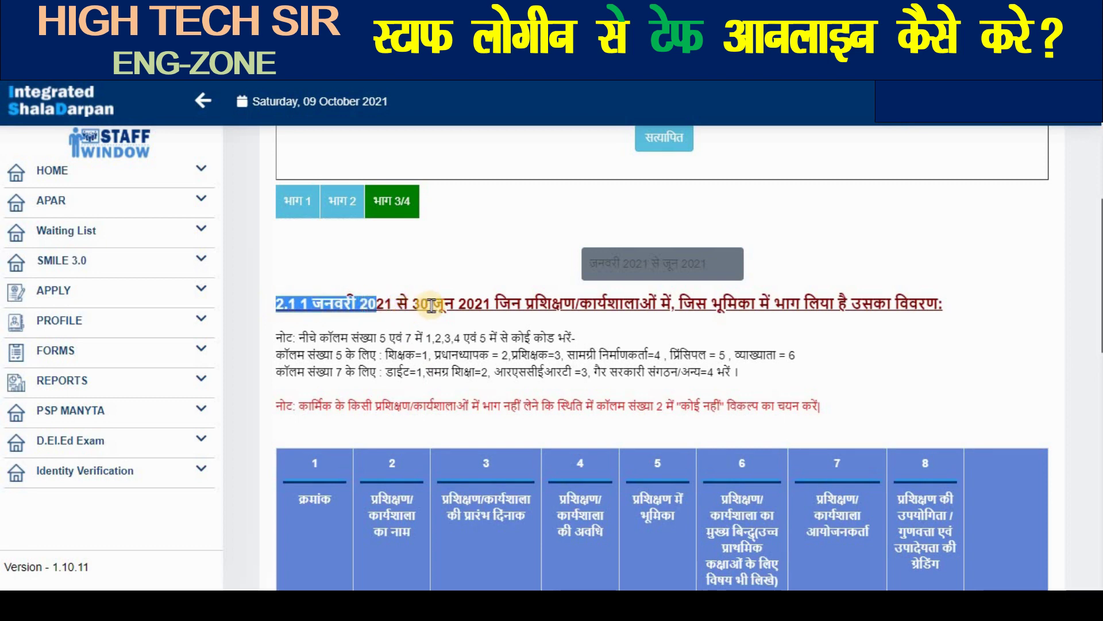
click(557, 303)
drag(557, 304, 658, 306)
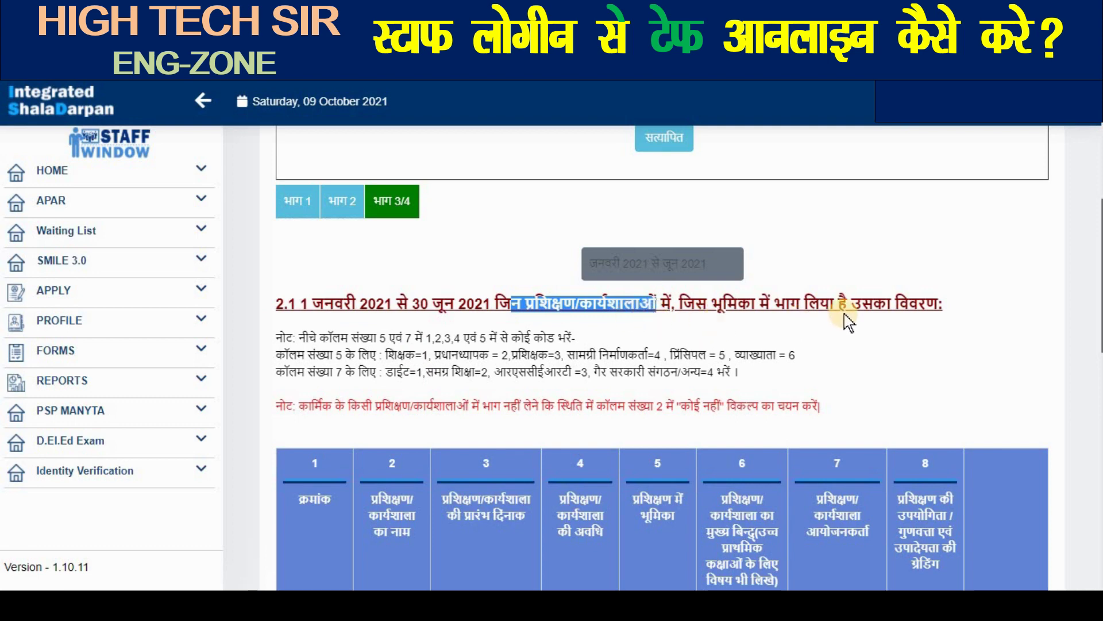
drag(862, 304, 870, 303)
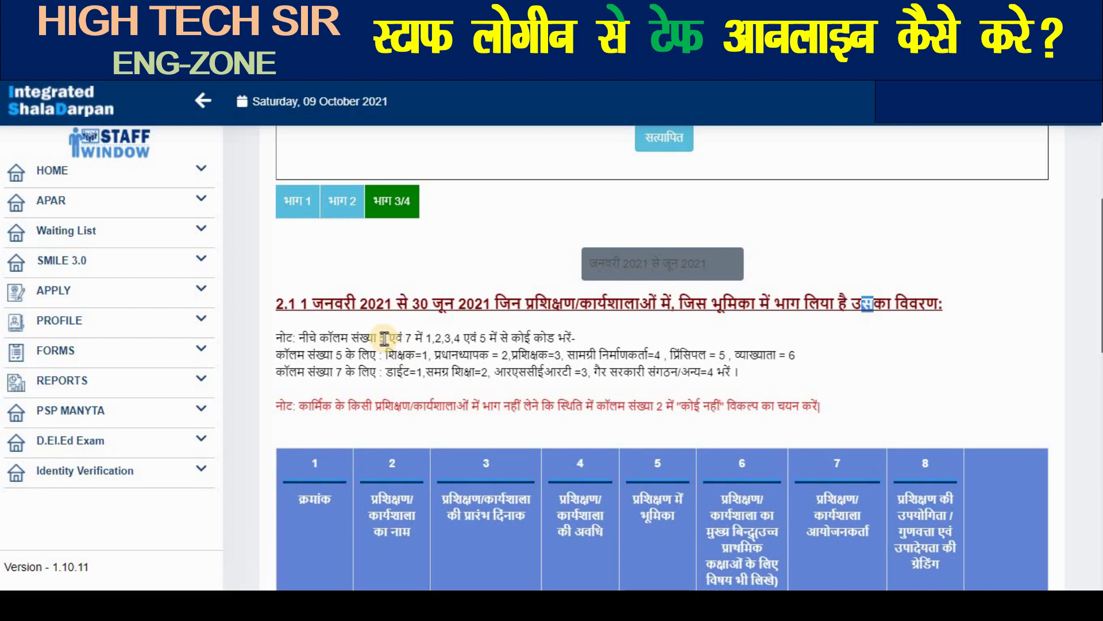
drag(381, 338, 510, 339)
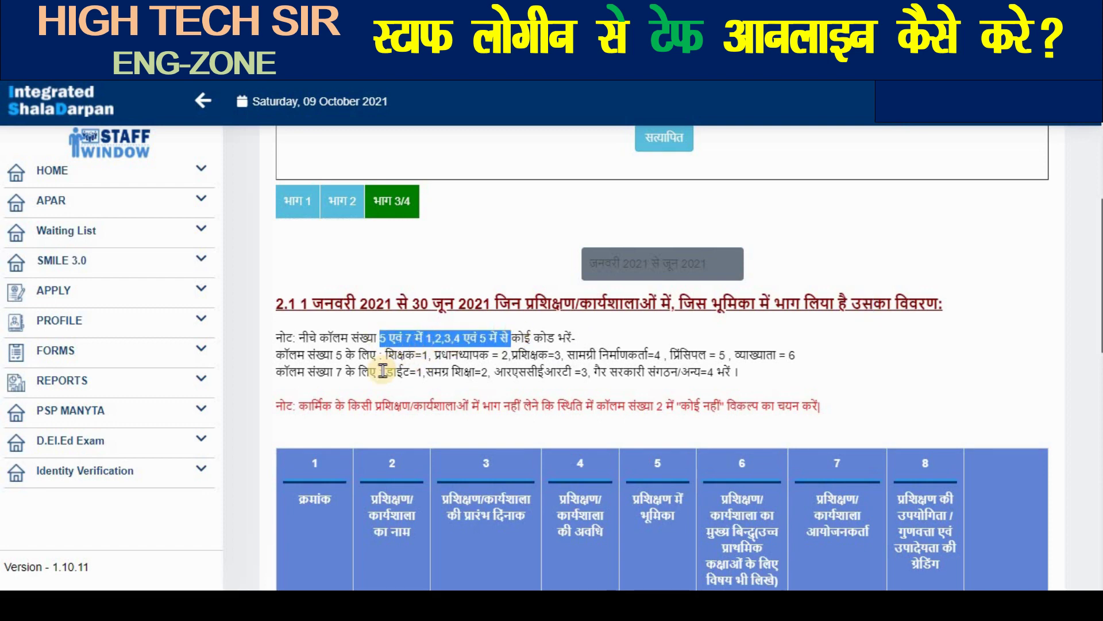
click(325, 374)
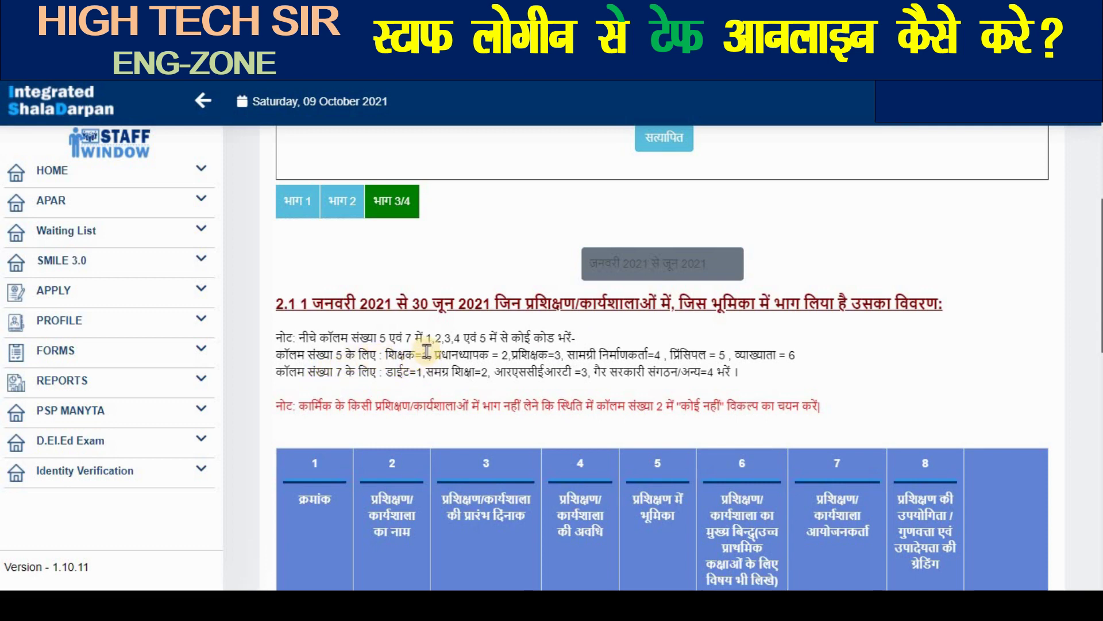
drag(434, 353, 397, 355)
drag(538, 354, 479, 354)
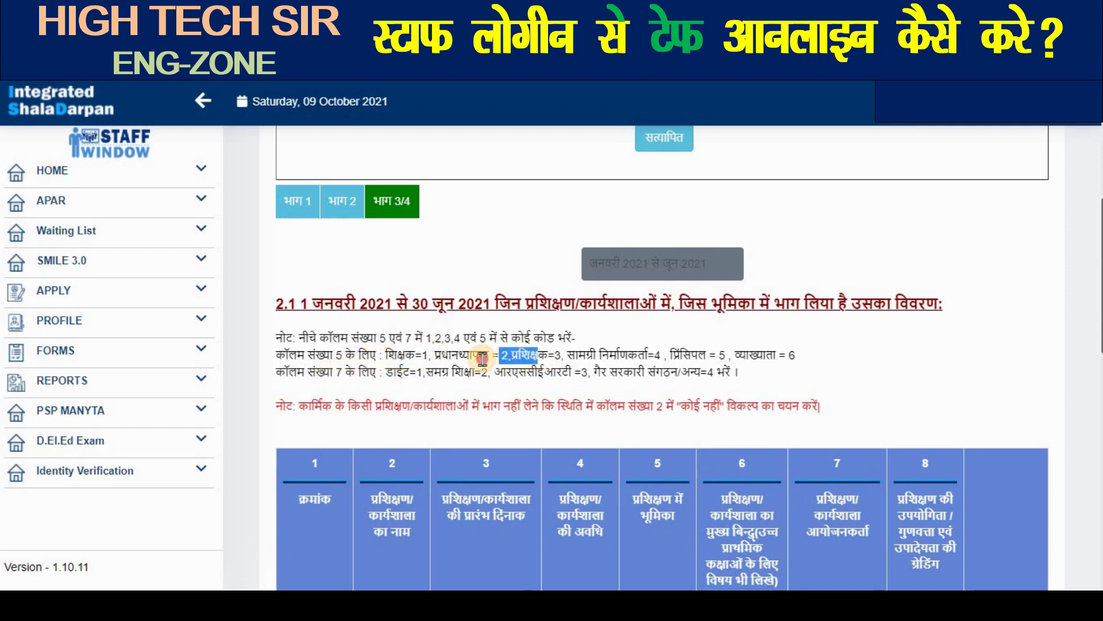
drag(620, 353, 666, 358)
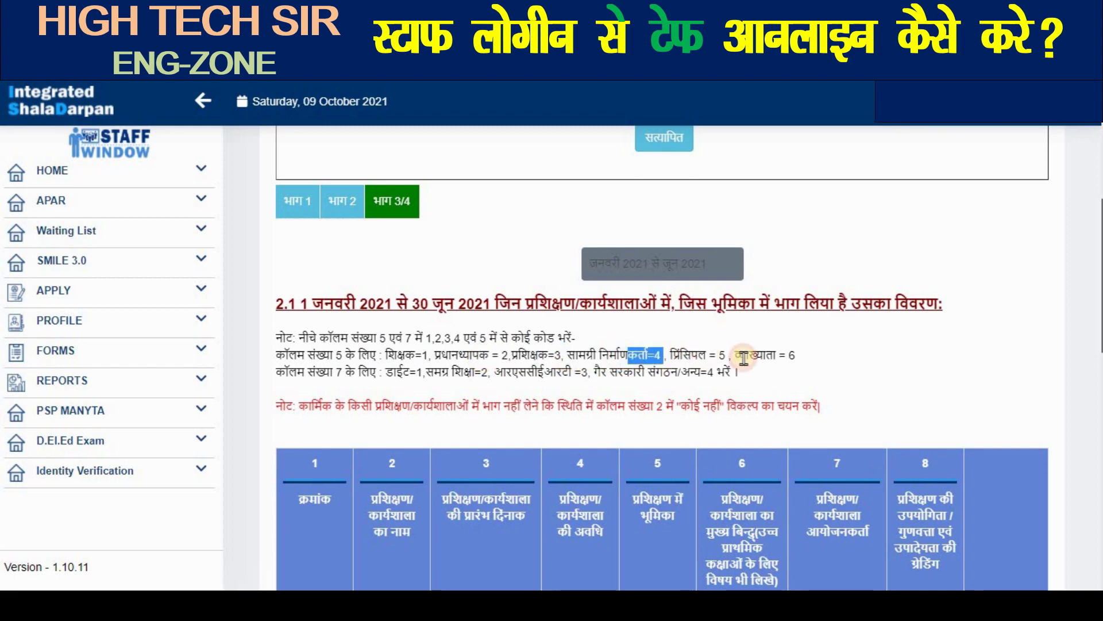
drag(735, 358, 795, 357)
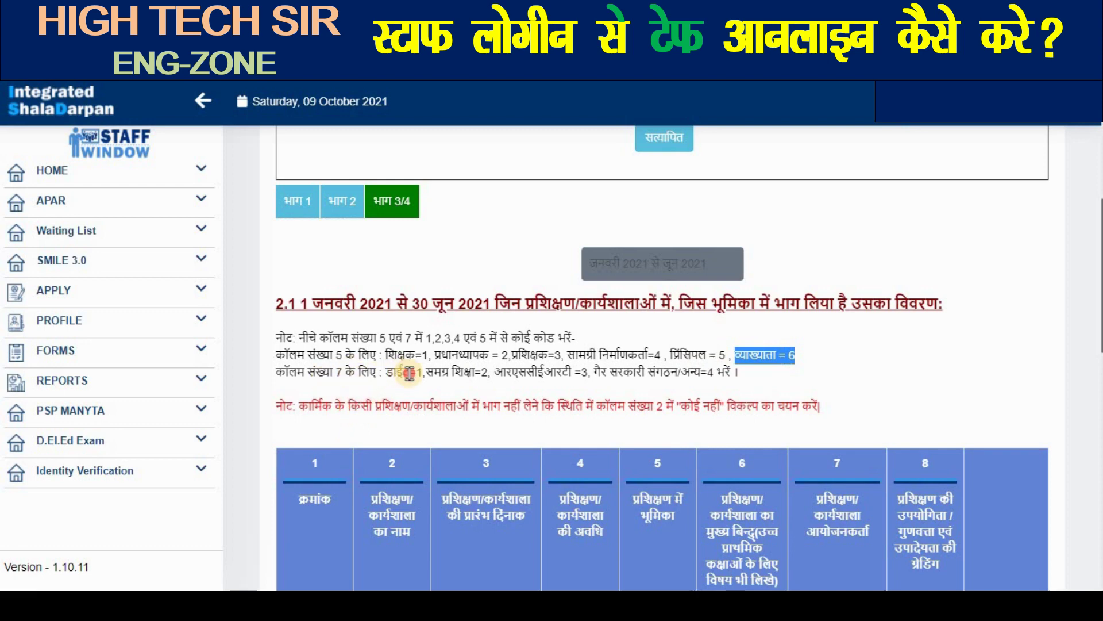
drag(409, 374, 482, 374)
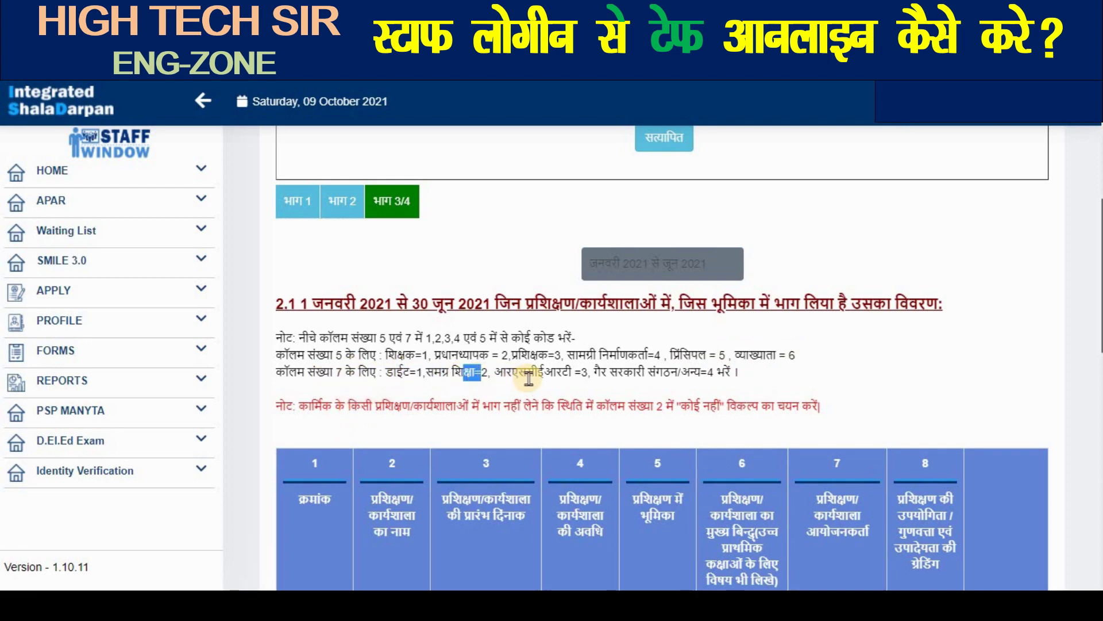
drag(562, 374, 590, 374)
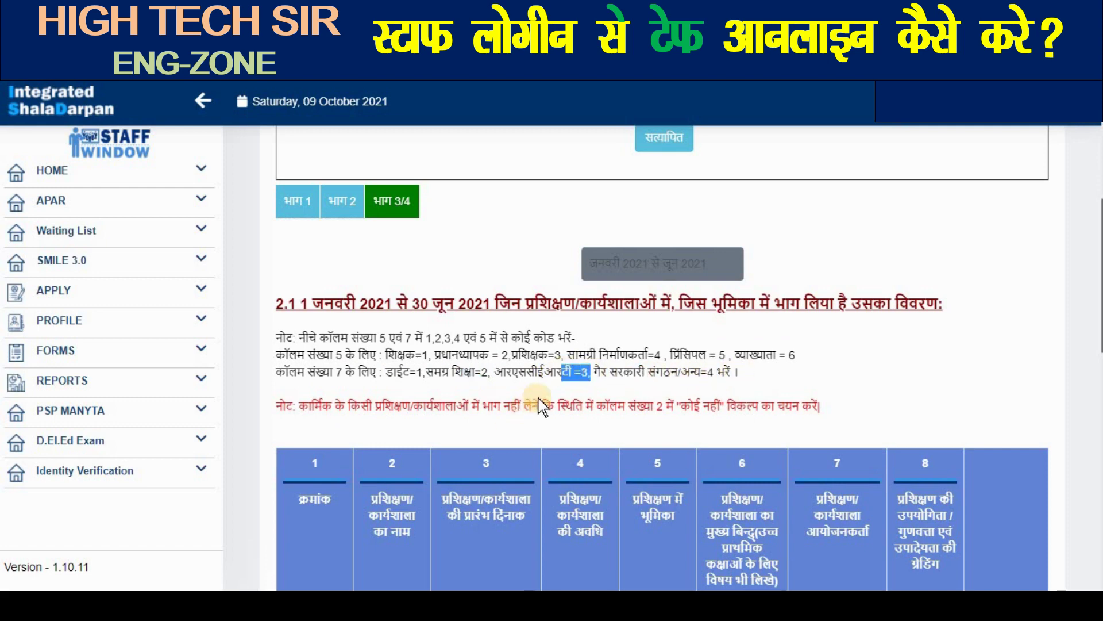
Step: Review the saved training entry in the section 2.1 table and the workshop names available for a new entry
scroll(541, 390, down, 3)
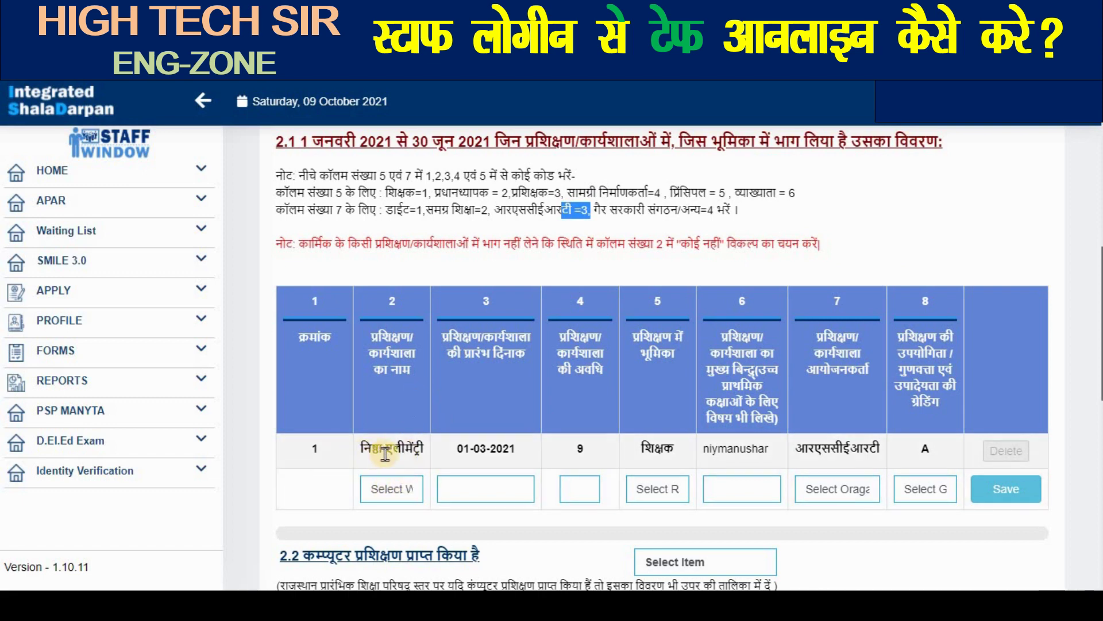
drag(364, 449, 528, 454)
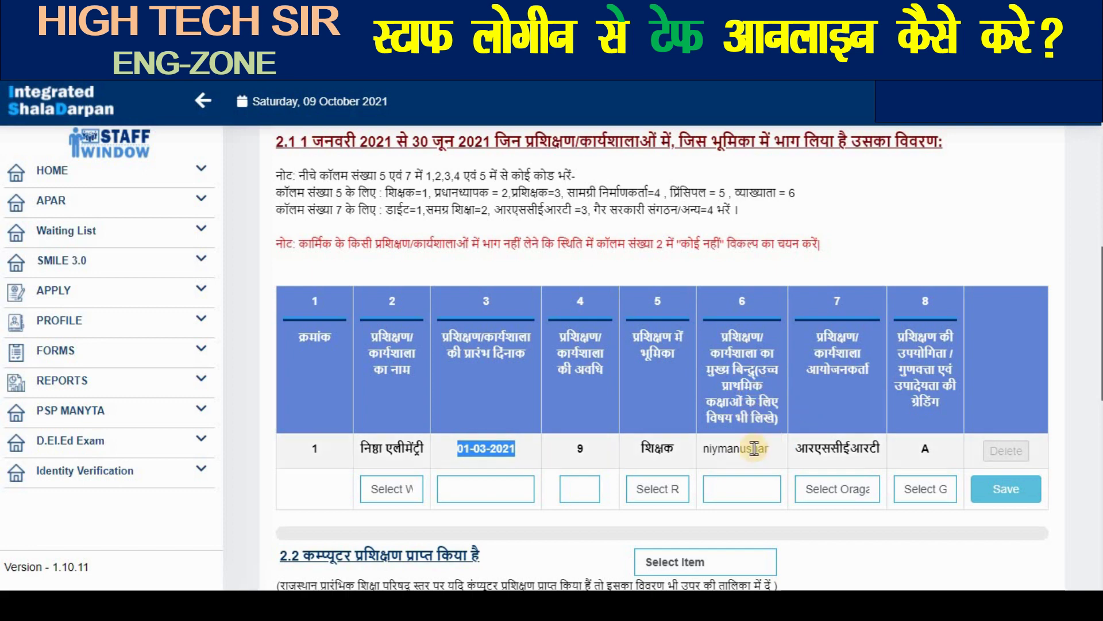
drag(702, 449, 872, 448)
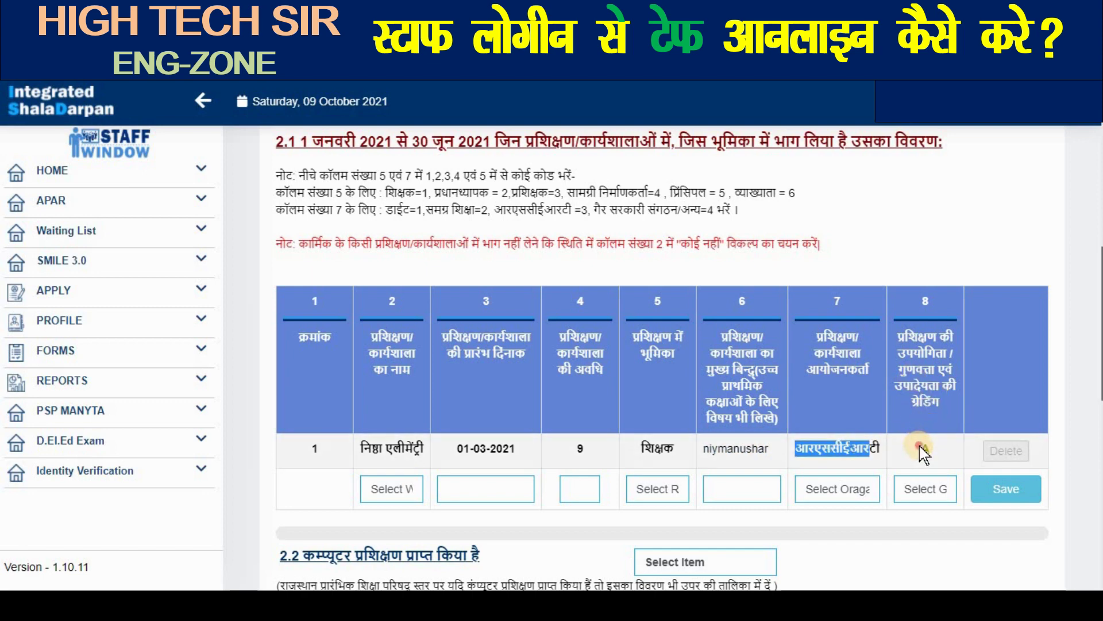
click(929, 446)
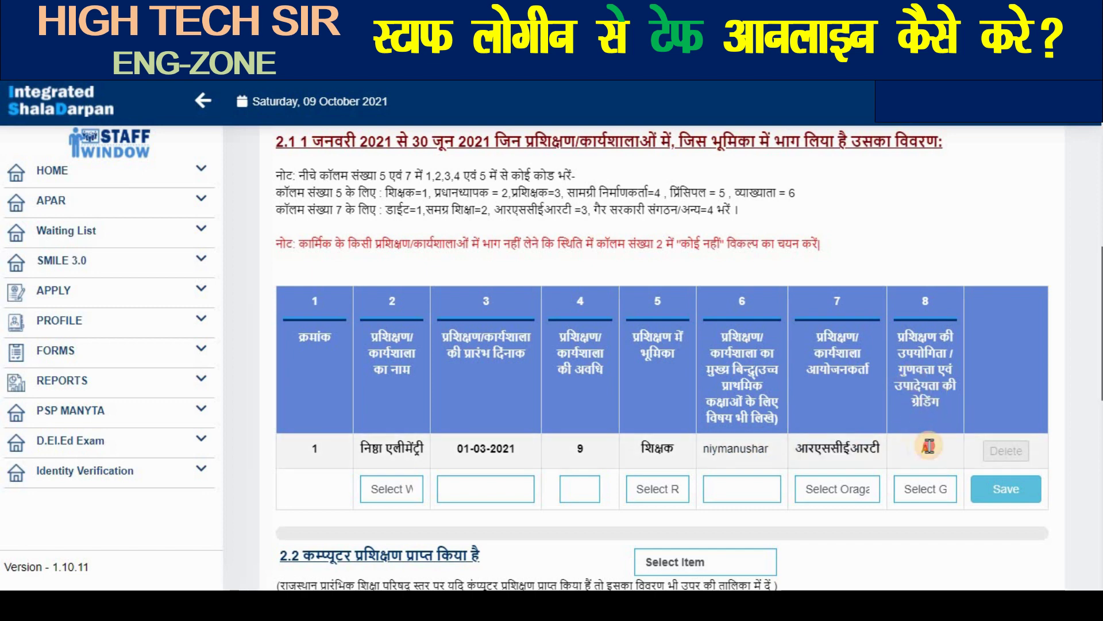
click(400, 488)
scroll(408, 468, down, 2)
scroll(414, 402, up, 2)
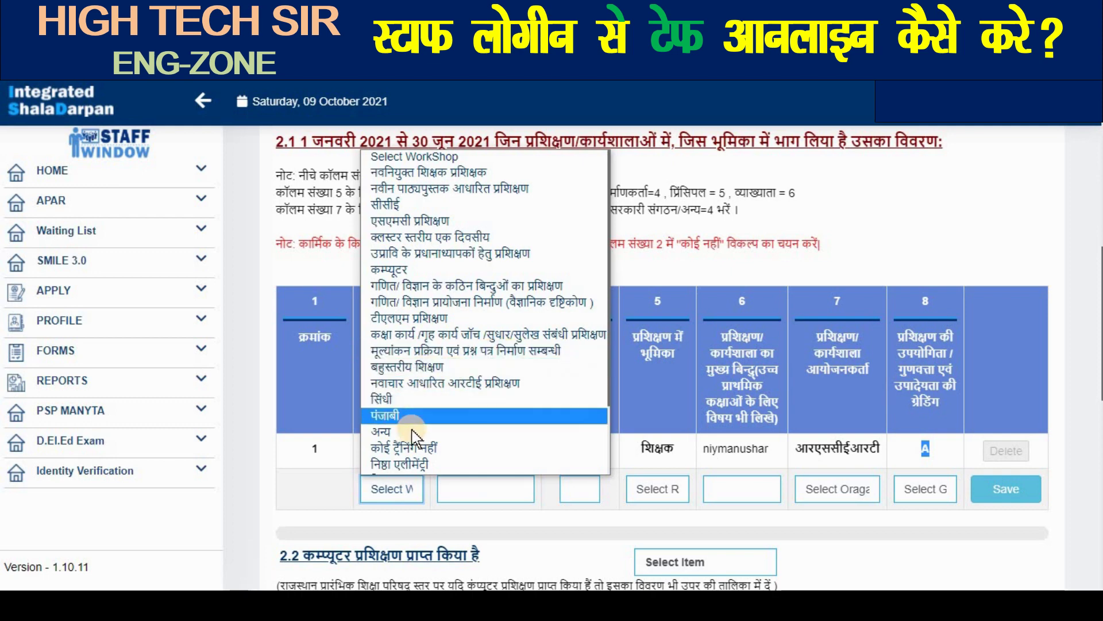
scroll(443, 450, down, 1)
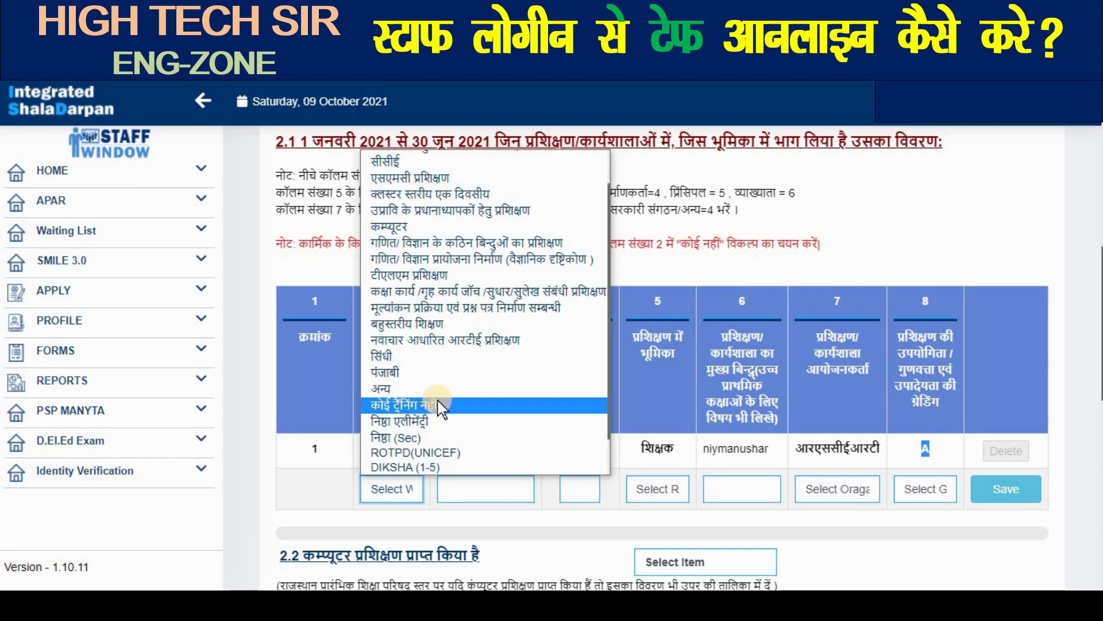
scroll(443, 407, down, 1)
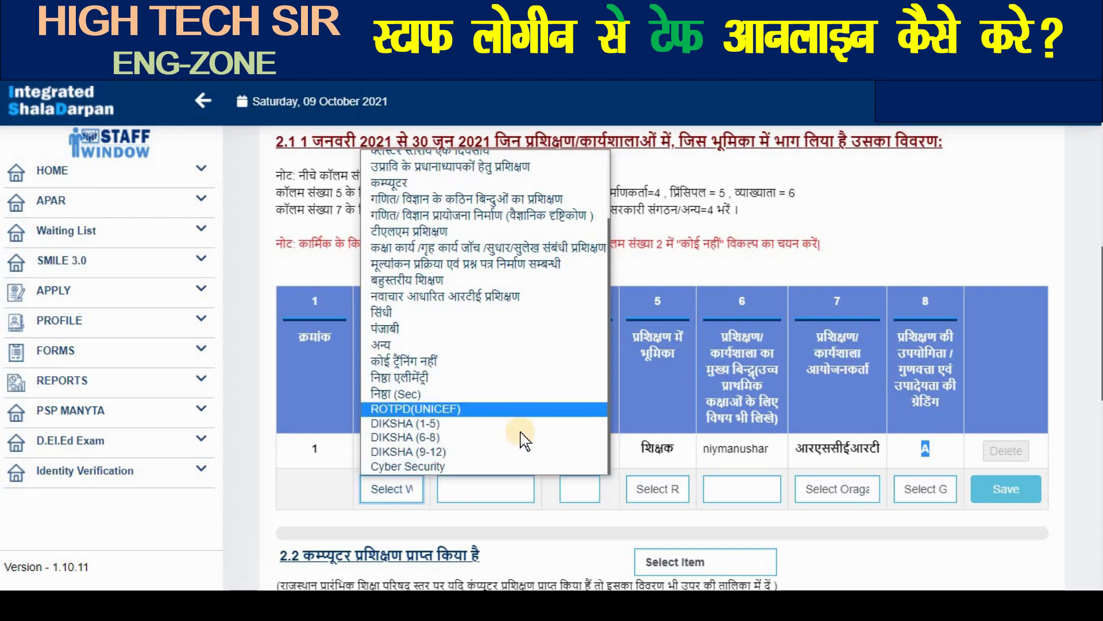
click(471, 513)
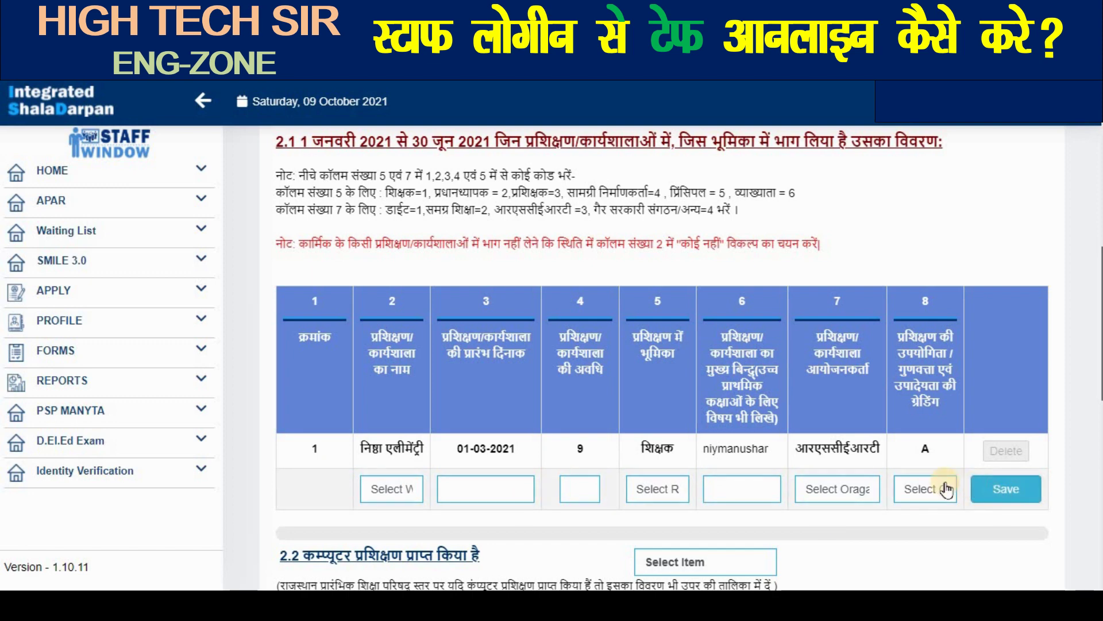
Step: Answer Yes to question 2.2 on whether computer training has been received
scroll(649, 494, down, 5)
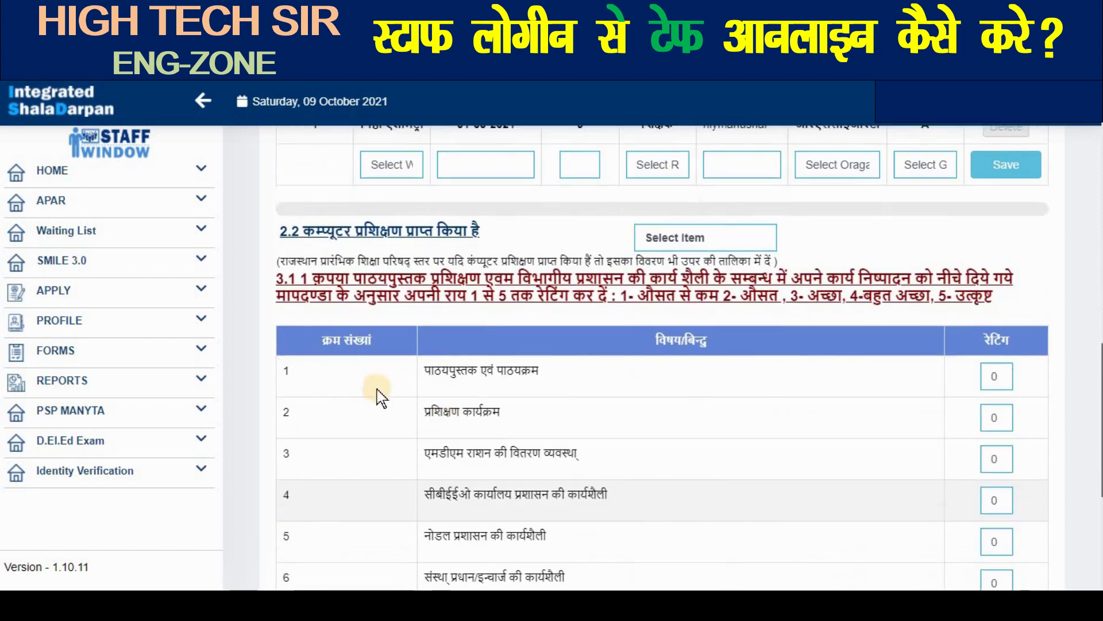
drag(283, 232, 541, 229)
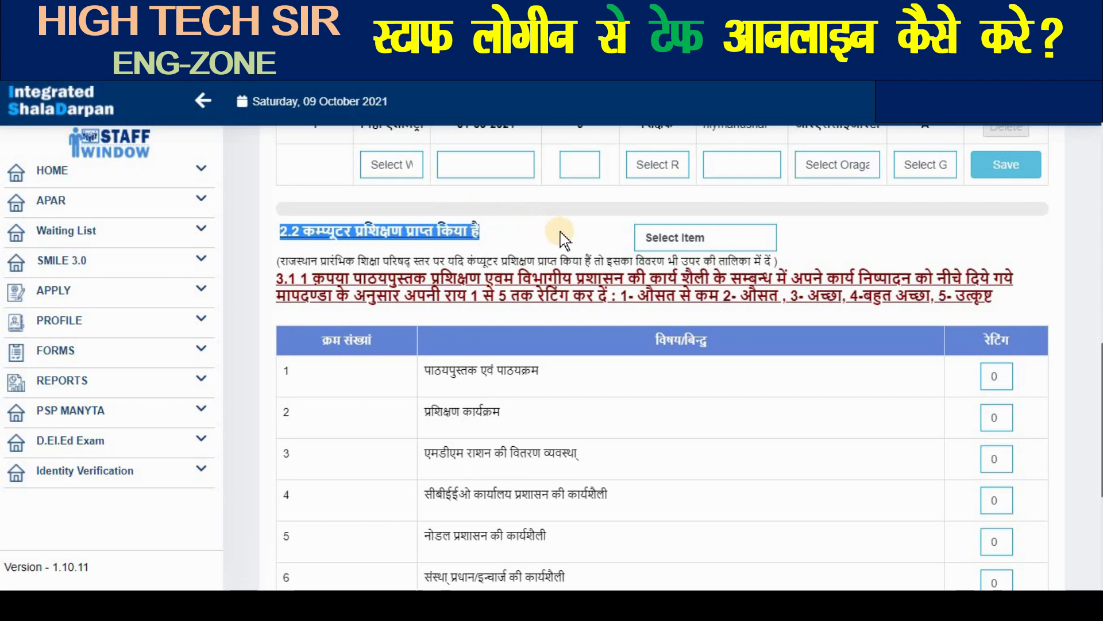
click(695, 241)
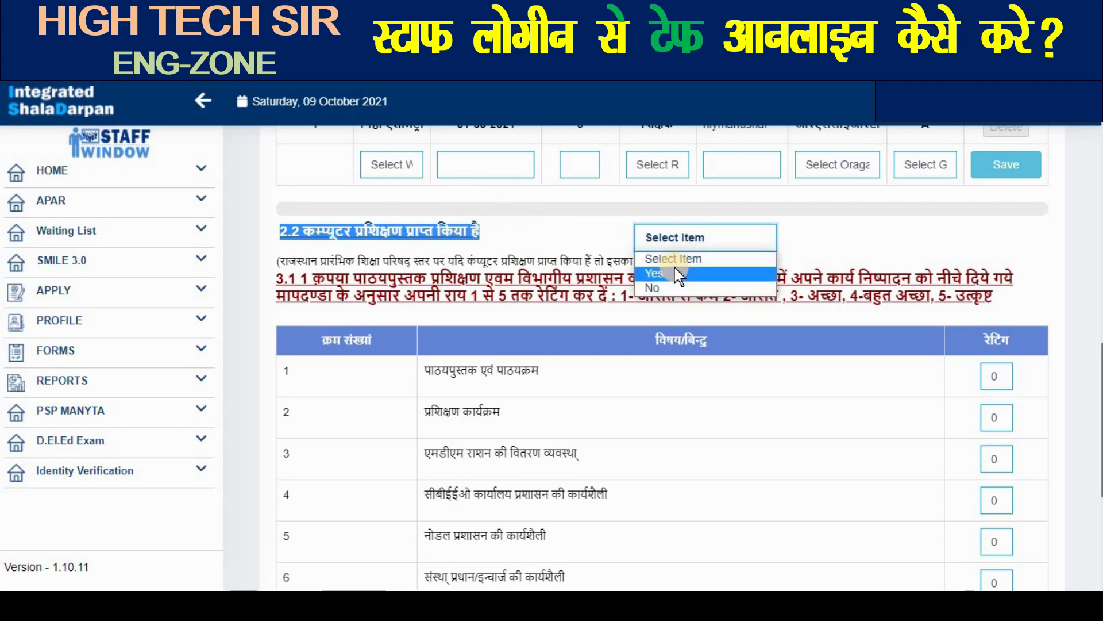
click(678, 273)
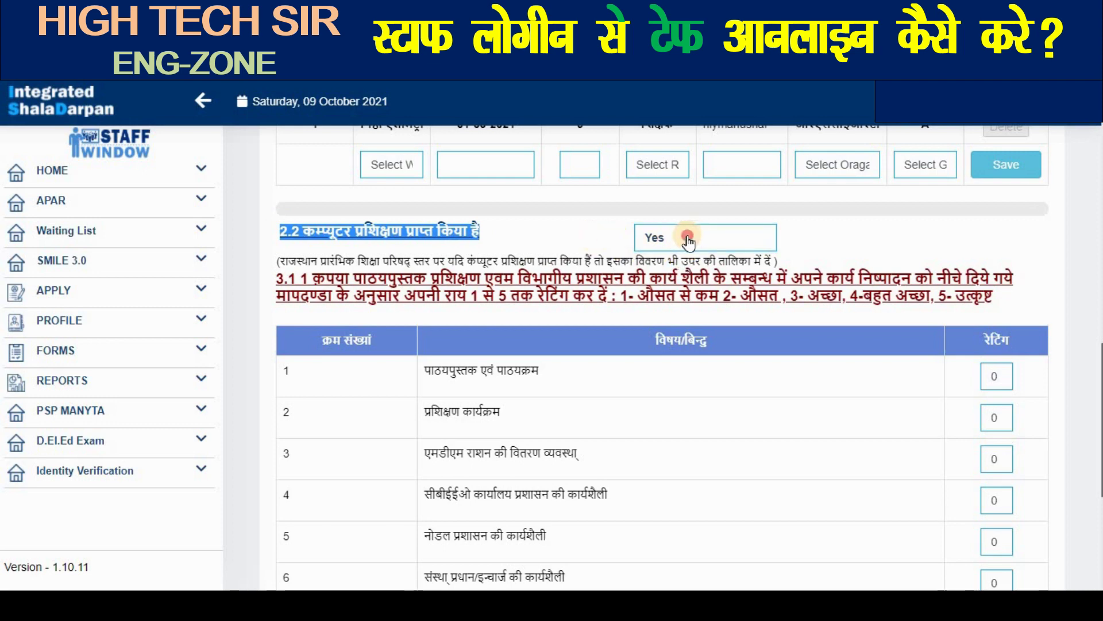
click(688, 239)
click(646, 239)
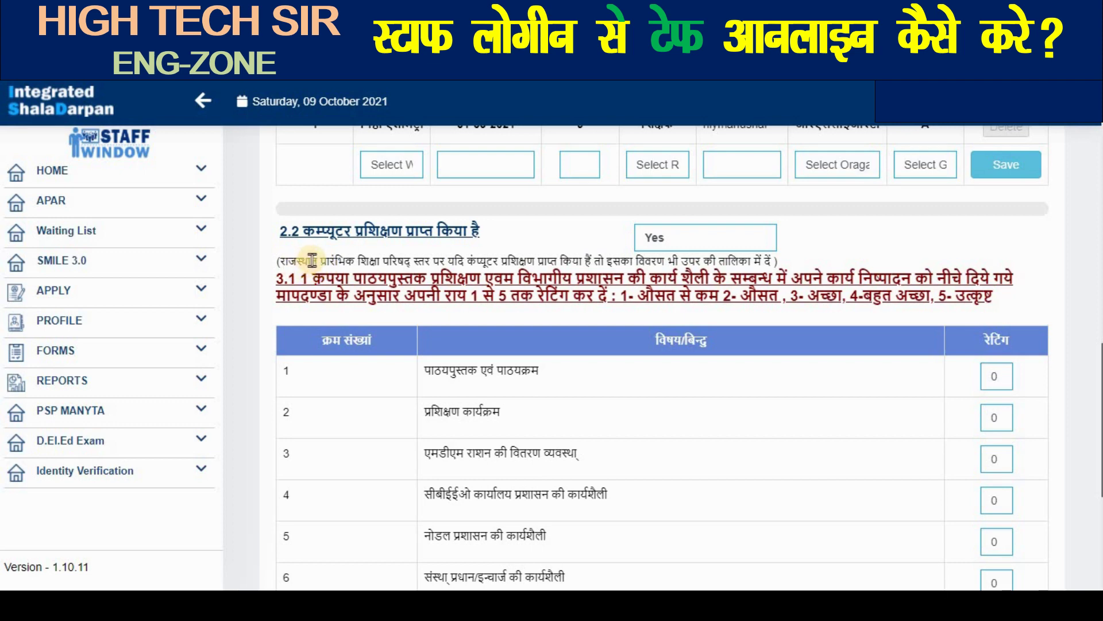
Step: Read the note under question 2.2, the 1 to 5 rating scale in section 3.1 and the first rating subject
drag(311, 262, 760, 262)
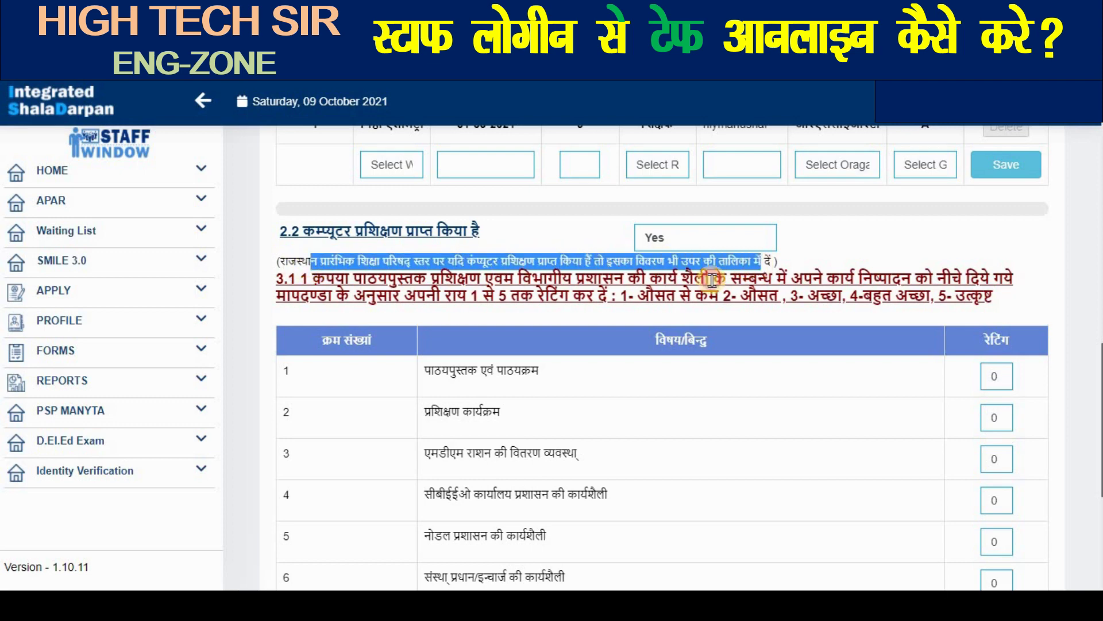
click(408, 319)
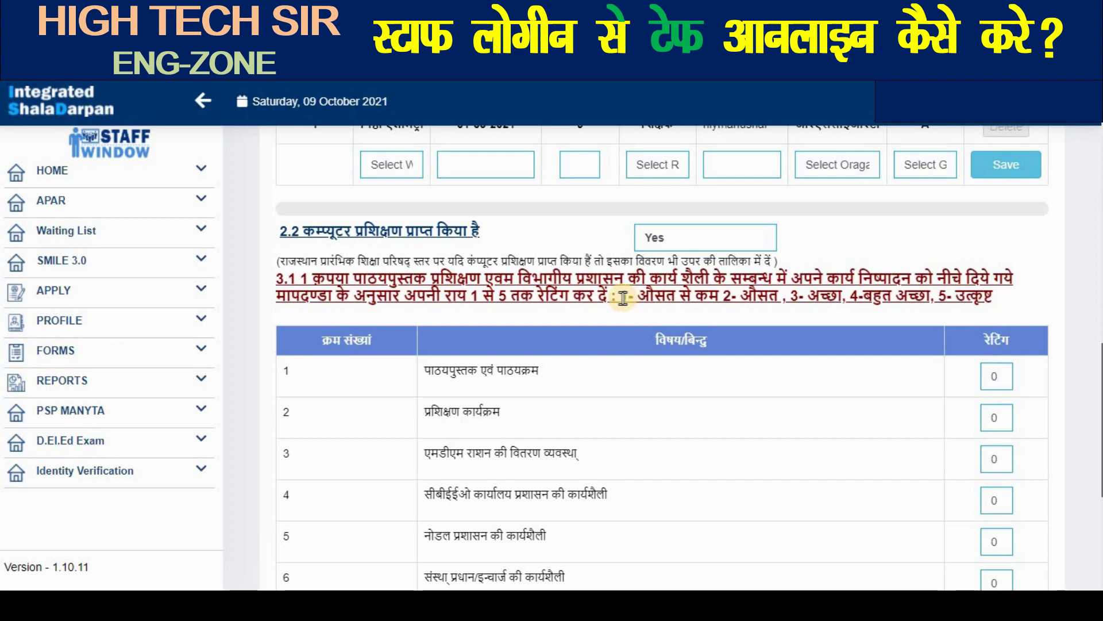
drag(618, 297, 627, 296)
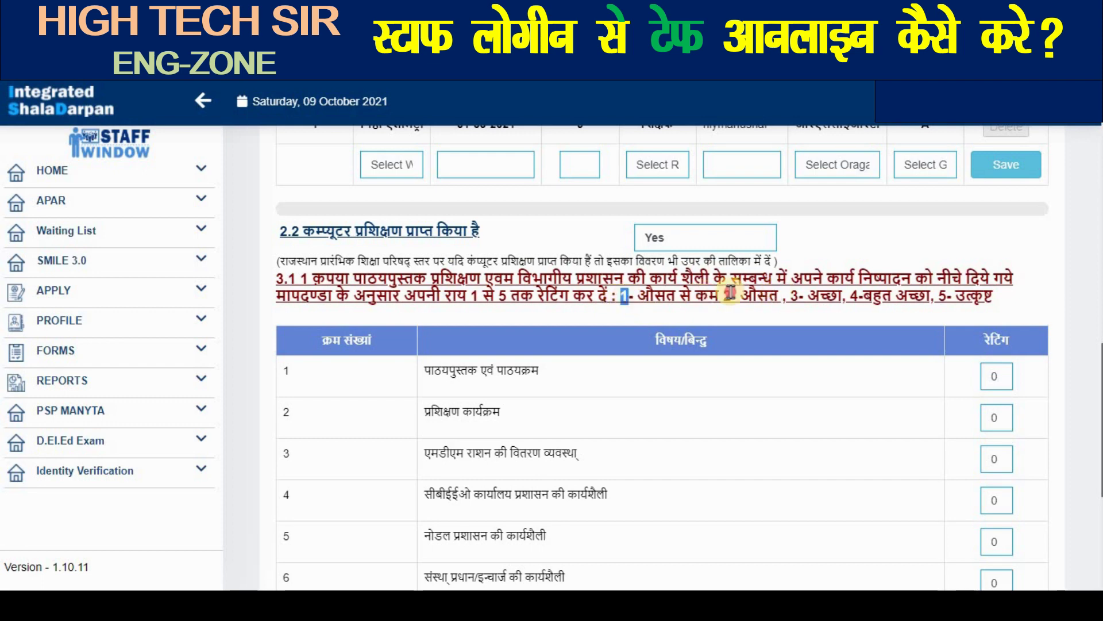
drag(730, 294, 892, 295)
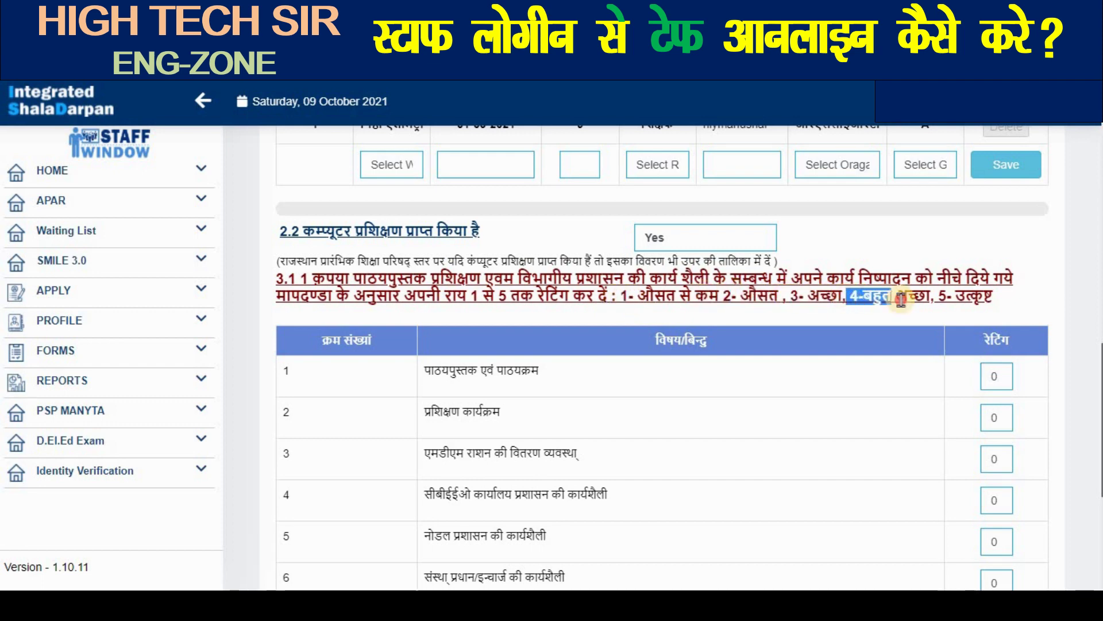
drag(997, 297, 953, 297)
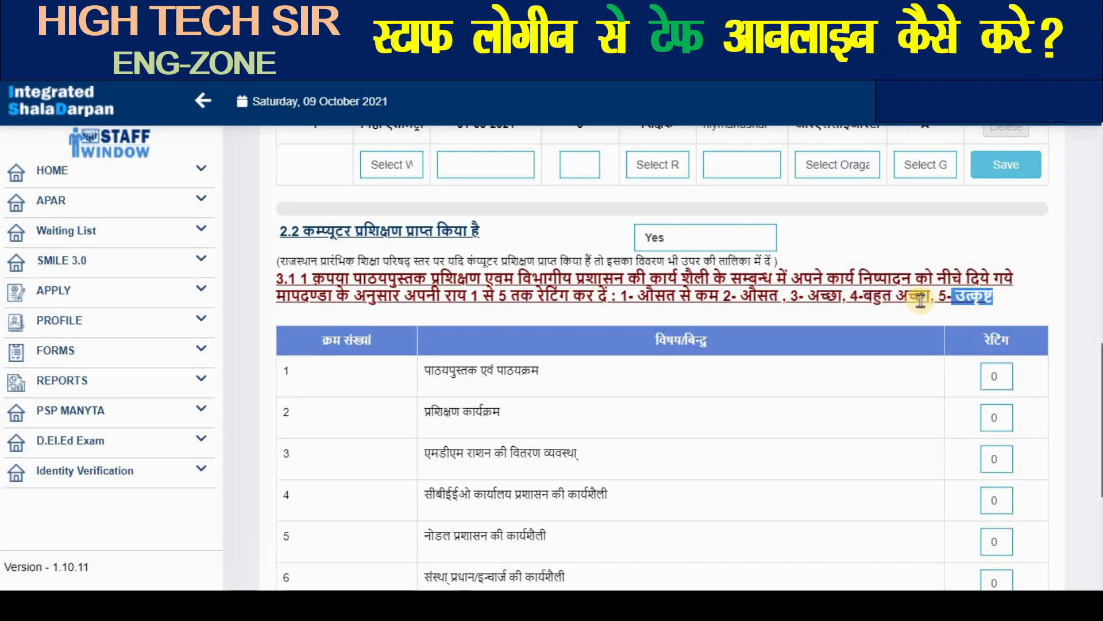
scroll(849, 305, down, 3)
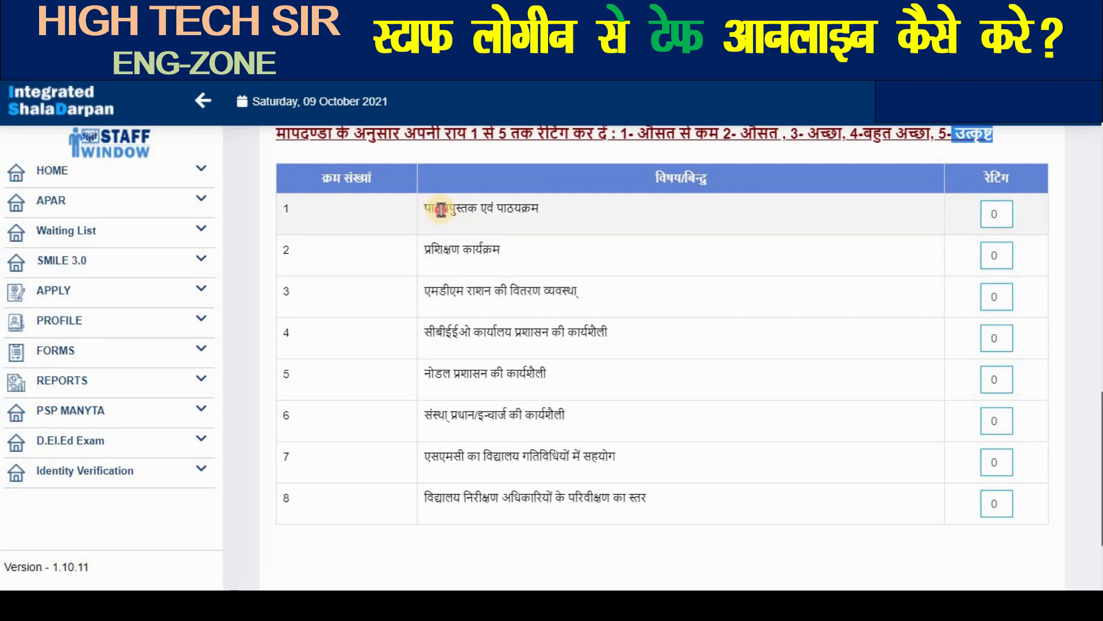
drag(436, 210, 546, 214)
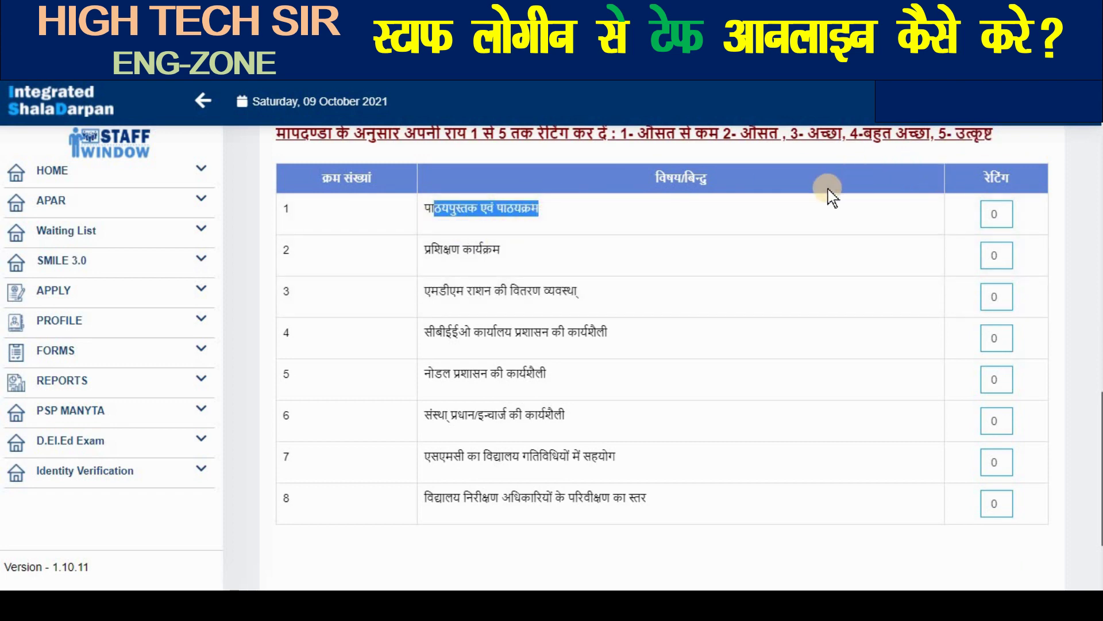
Step: In section 3.1, rate textbooks and curriculum 5, training programme 4, MDM ration distribution 5 and CBEEO office administration 5
scroll(832, 197, up, 3)
double_click(982, 376)
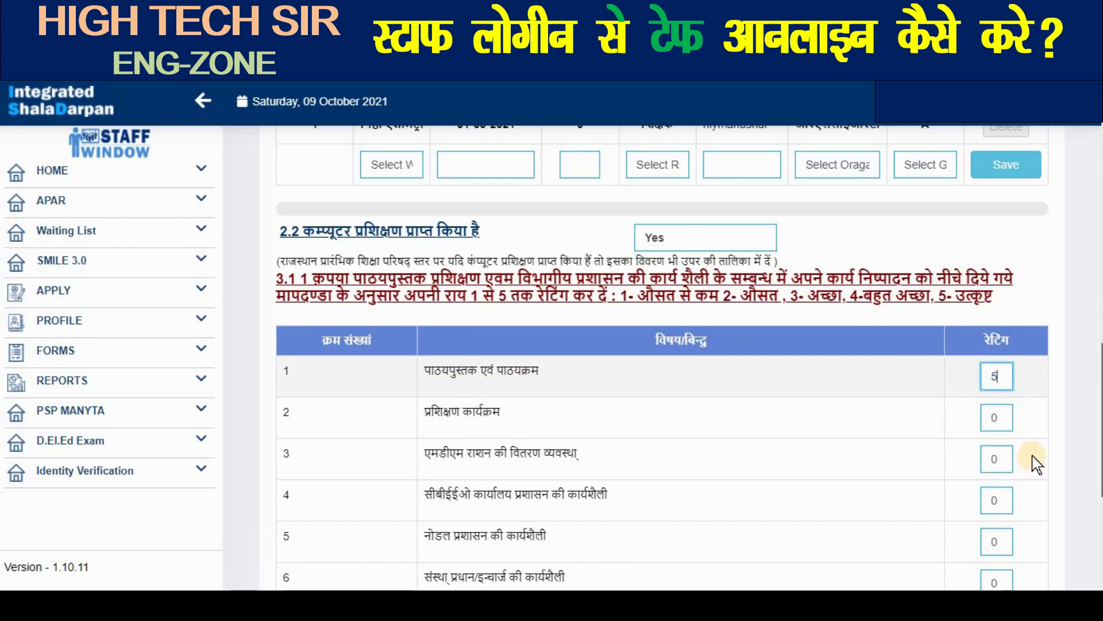
double_click(980, 418)
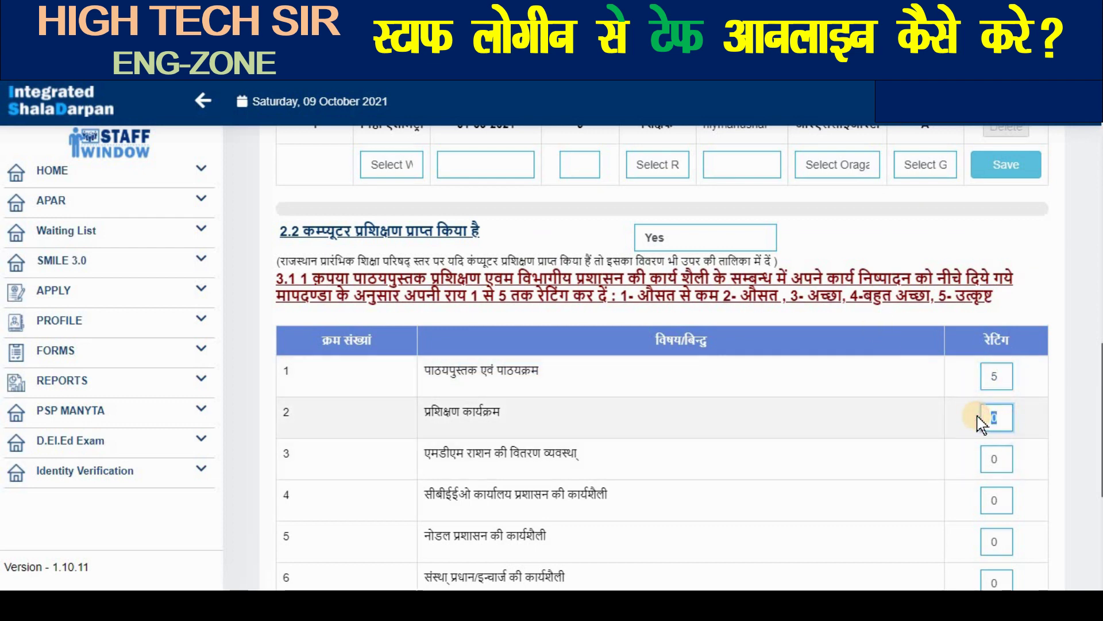
scroll(981, 418, down, 3)
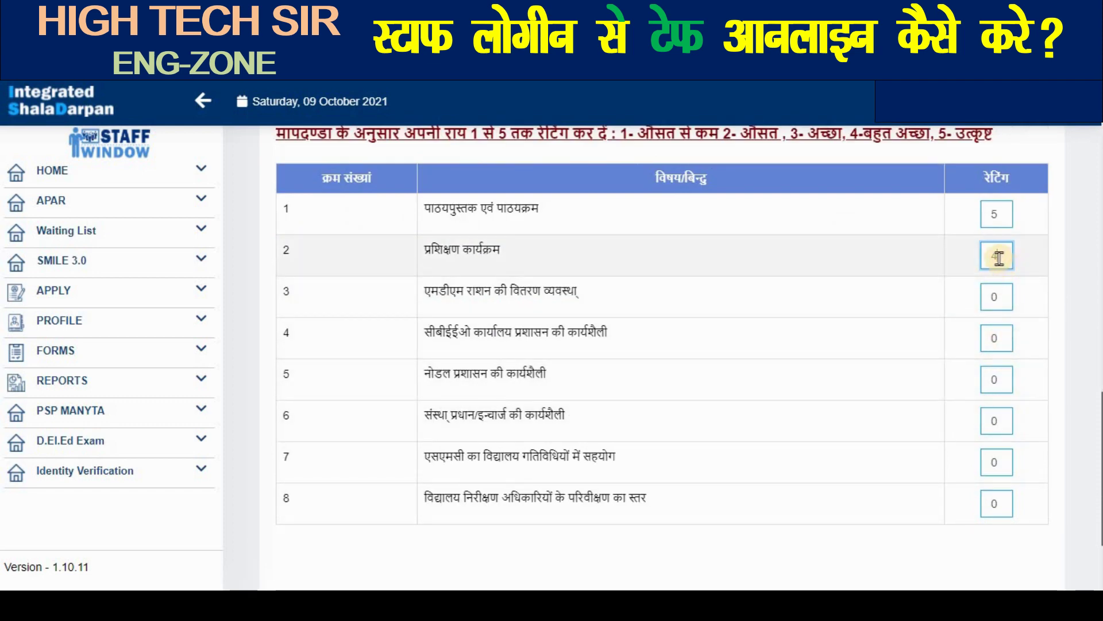
double_click(995, 296)
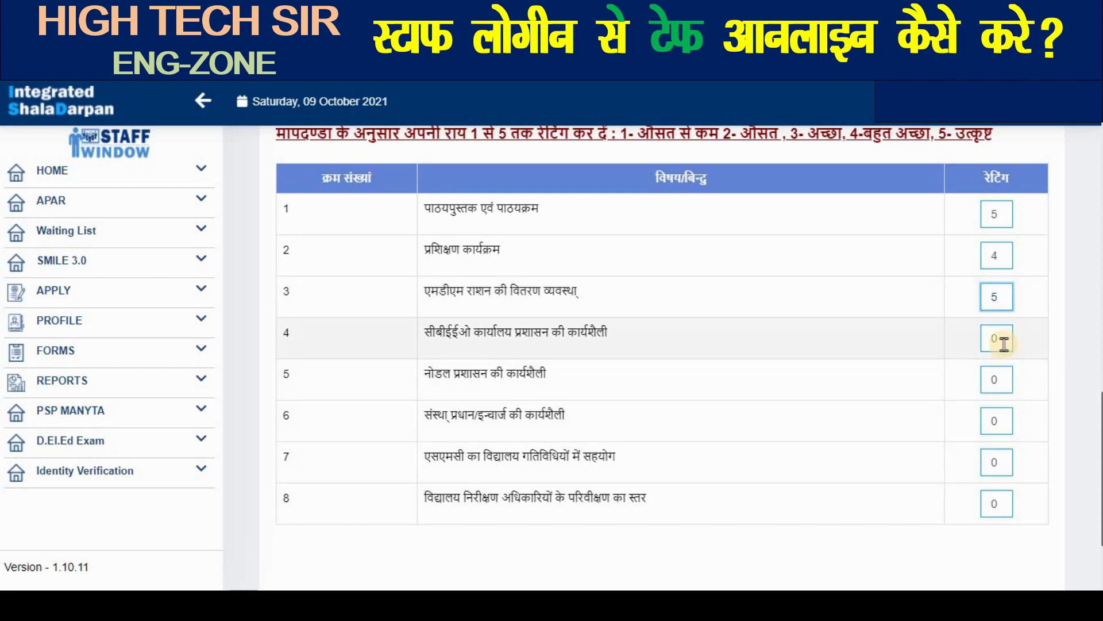
click(1000, 344)
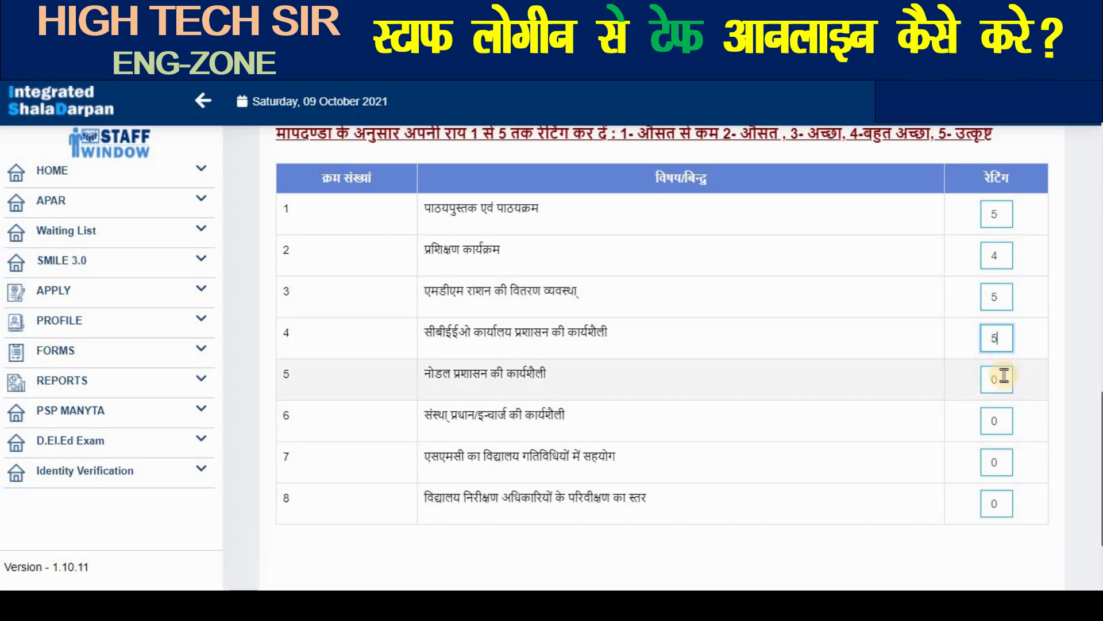
Step: Rate nodal administration 4, the institution head's working style 4, SMC cooperation 3 and the inspecting officers' supervision level 5
drag(1002, 377, 968, 371)
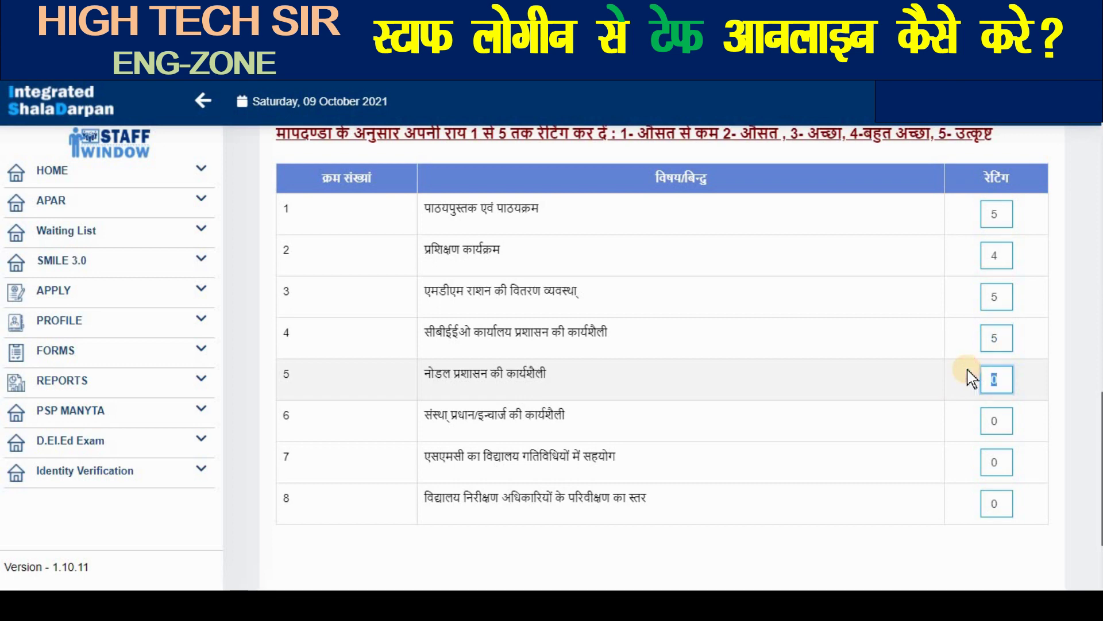
text(4)
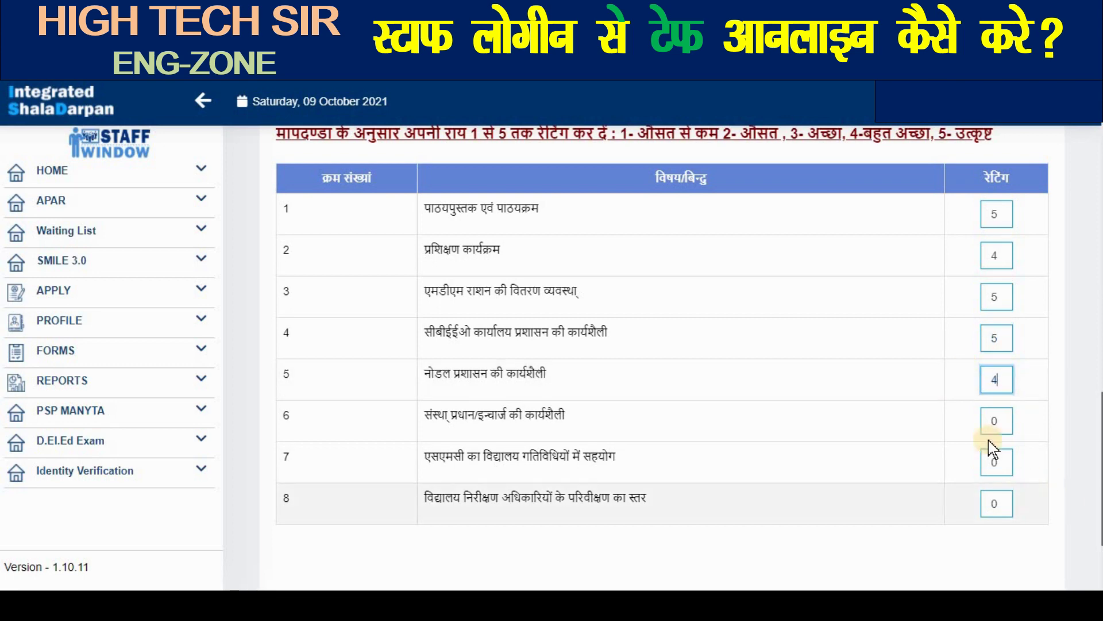
click(984, 426)
drag(980, 420, 971, 421)
click(981, 466)
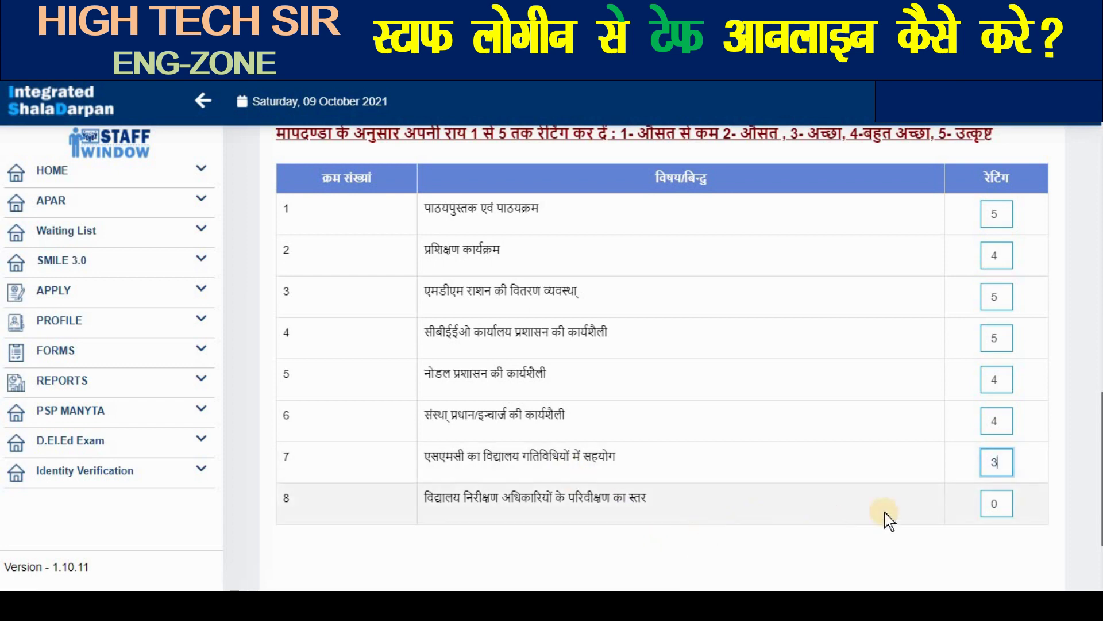
double_click(1003, 508)
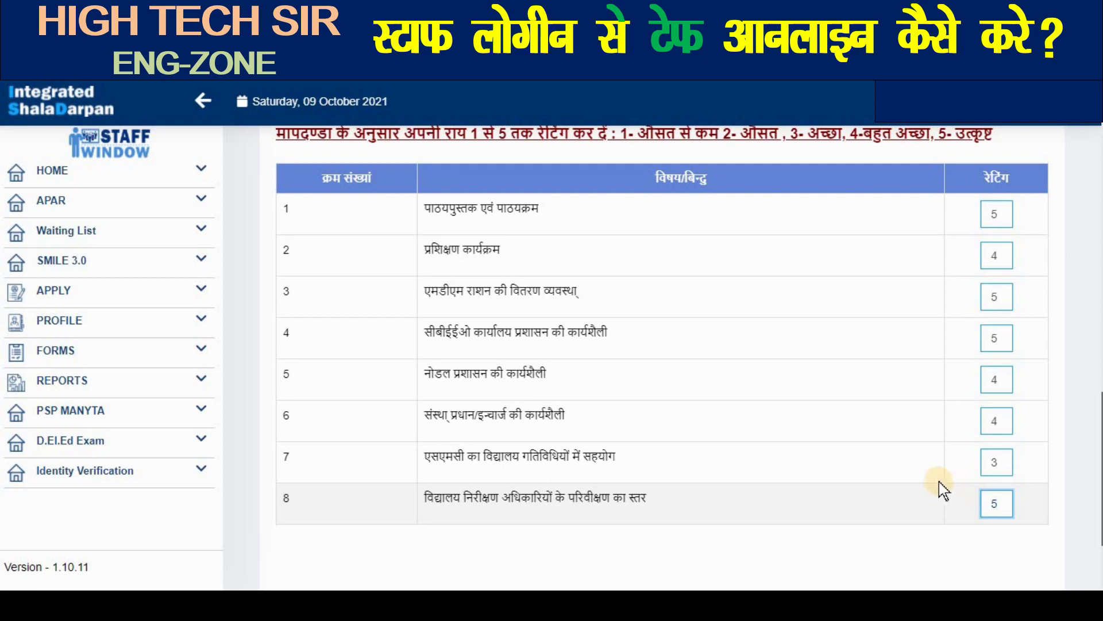
Step: Check the completed teacher evaluation form from its beginning, save it and acknowledge the update message
scroll(937, 487, down, 3)
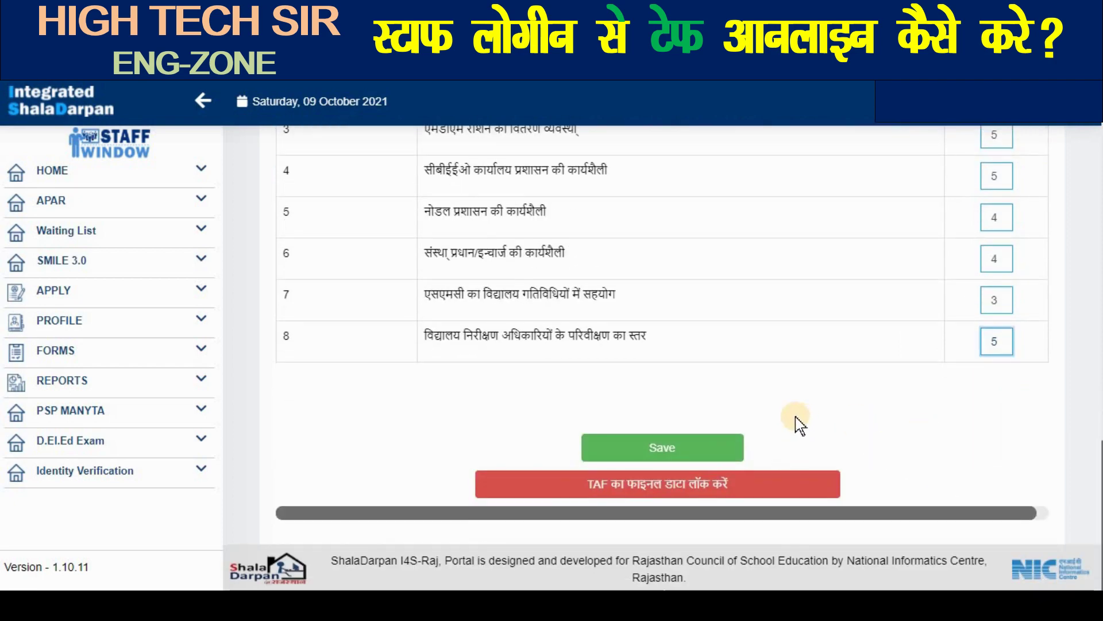
scroll(800, 425, up, 15)
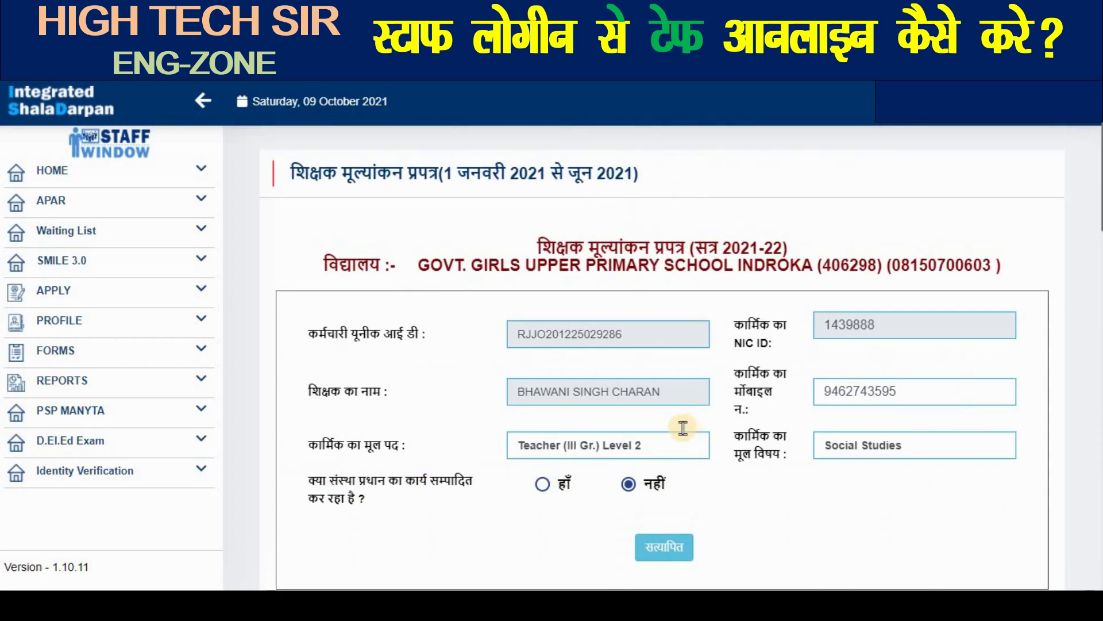
scroll(683, 427, down, 15)
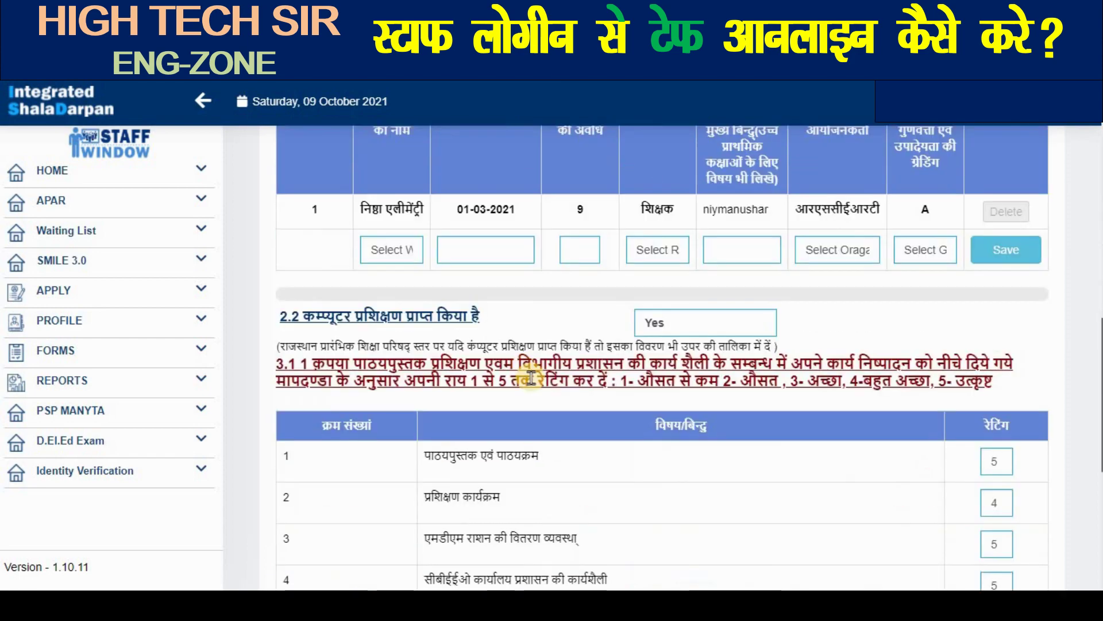
scroll(531, 378, down, 7)
click(655, 449)
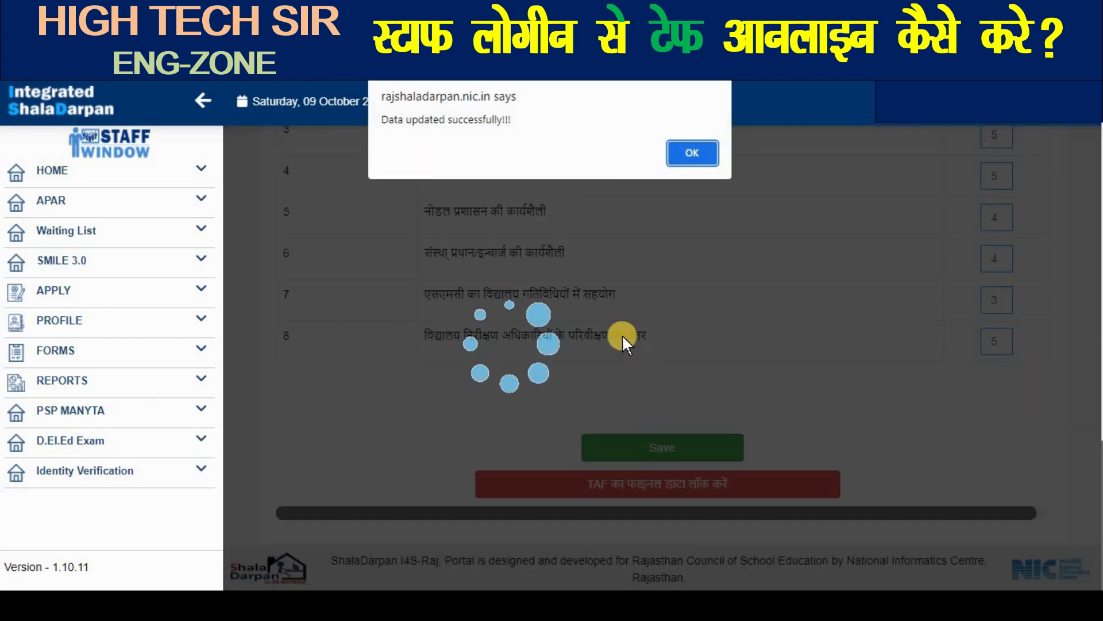
click(684, 153)
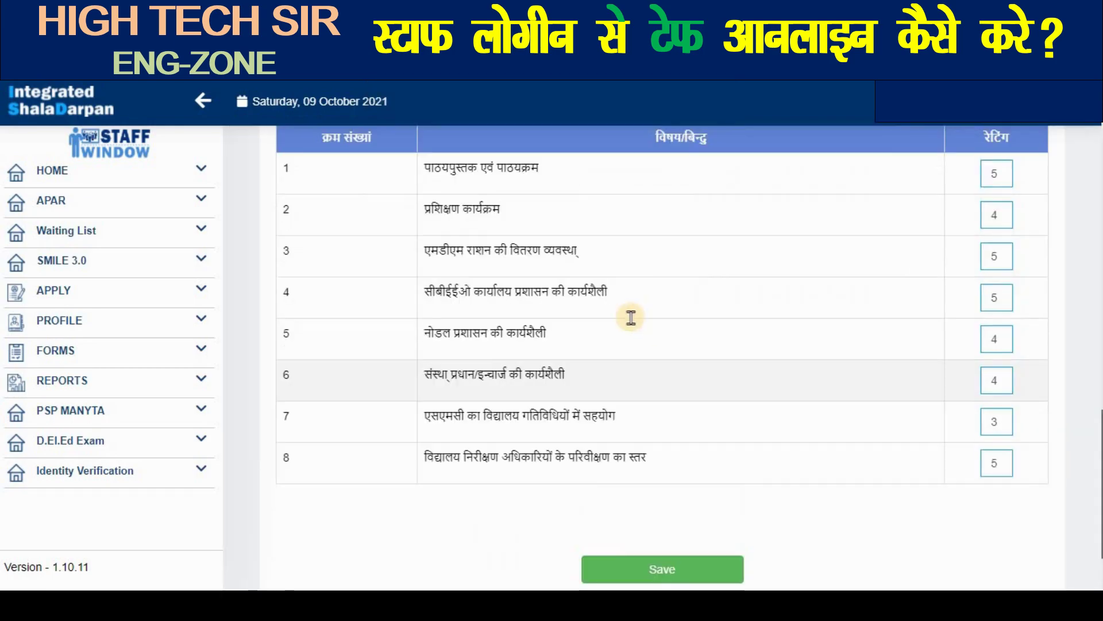